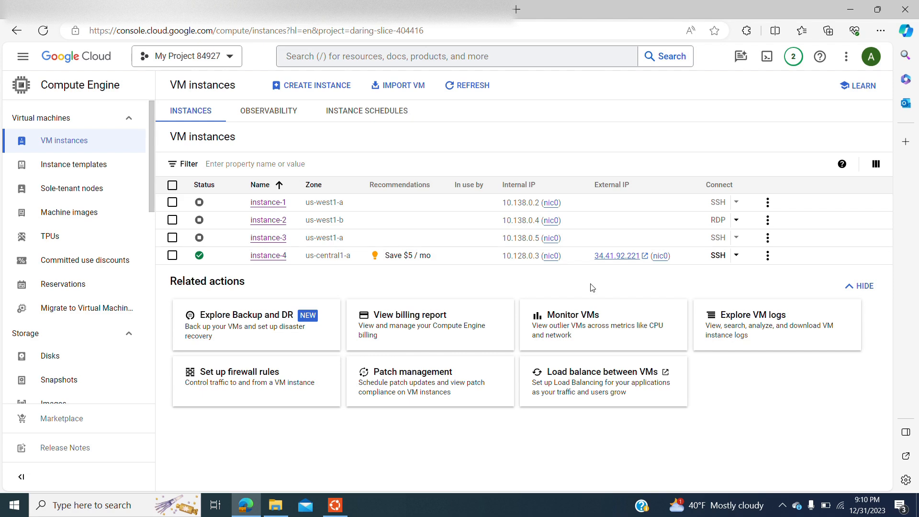
Select instance-4 in the VM list and open an SSH session to it in a browser window
{"action": "left_click", "coordinate": [735, 263]}
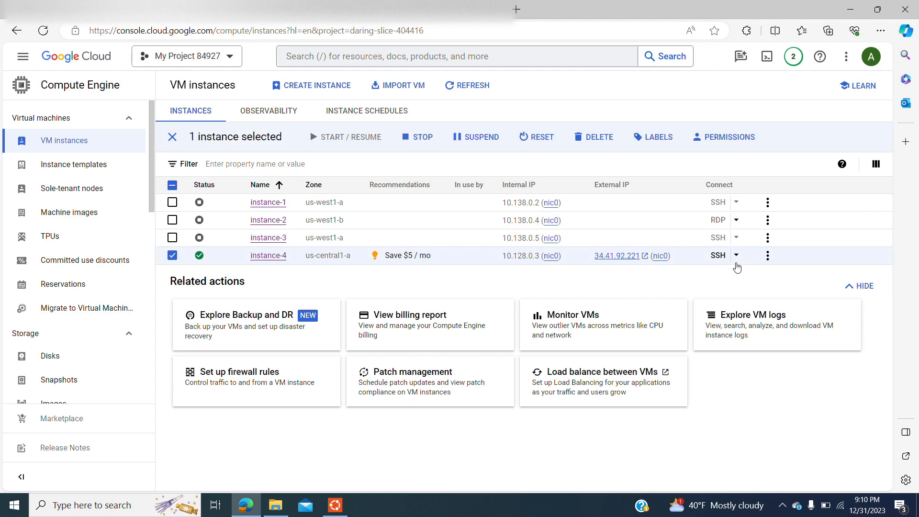
{"action": "left_click", "coordinate": [736, 256]}
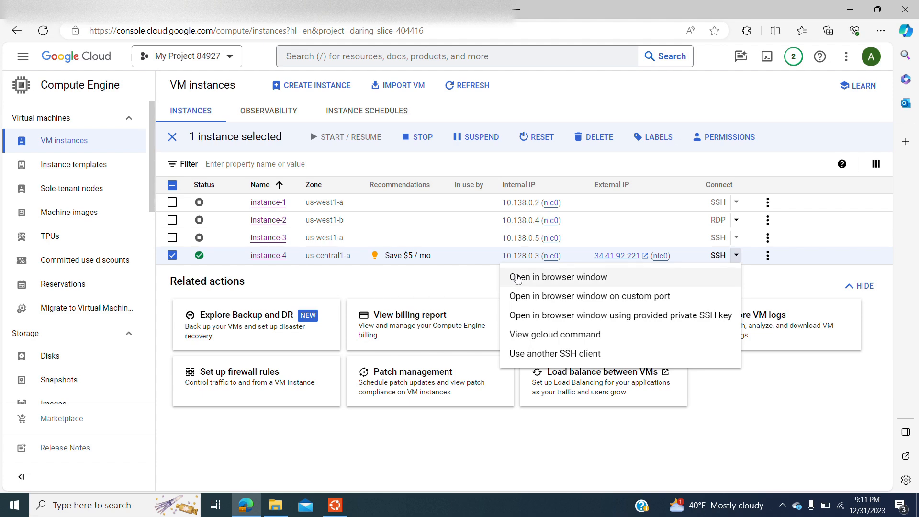
{"action": "left_click", "coordinate": [523, 277]}
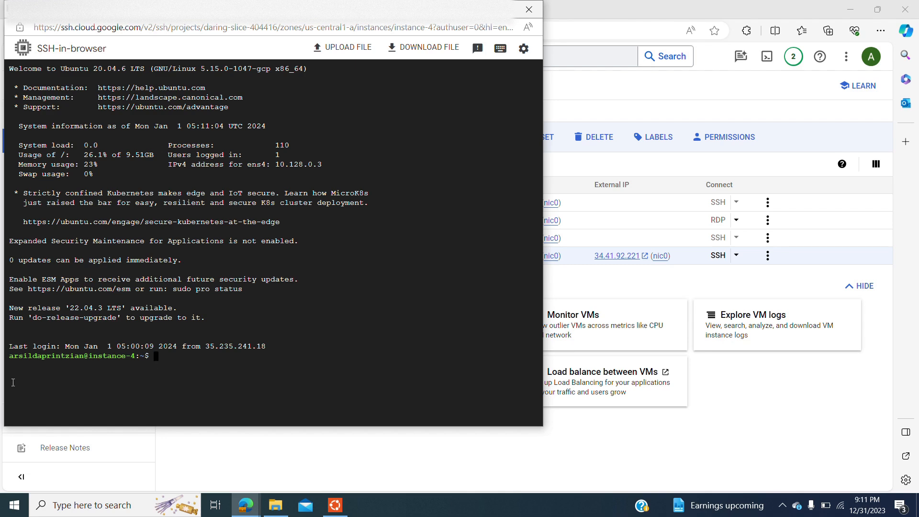
List the home directory on instance-4 with ls and close the SSH-in-browser window
{"action": "left_click_drag", "start_coordinate": [15, 359], "coordinate": [141, 354]}
{"action": "left_click", "coordinate": [144, 356]}
{"action": "type", "text": "ls"}
{"action": "key", "text": "Return"}
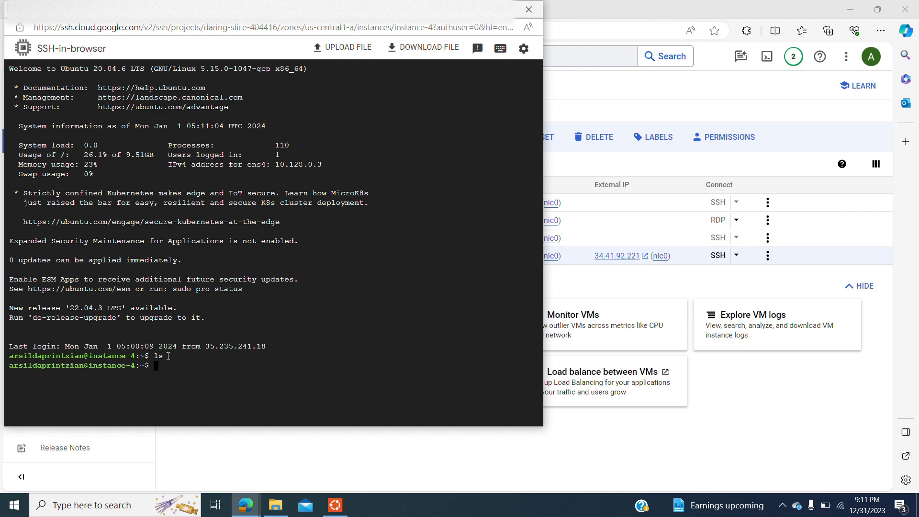
{"action": "left_click", "coordinate": [528, 9]}
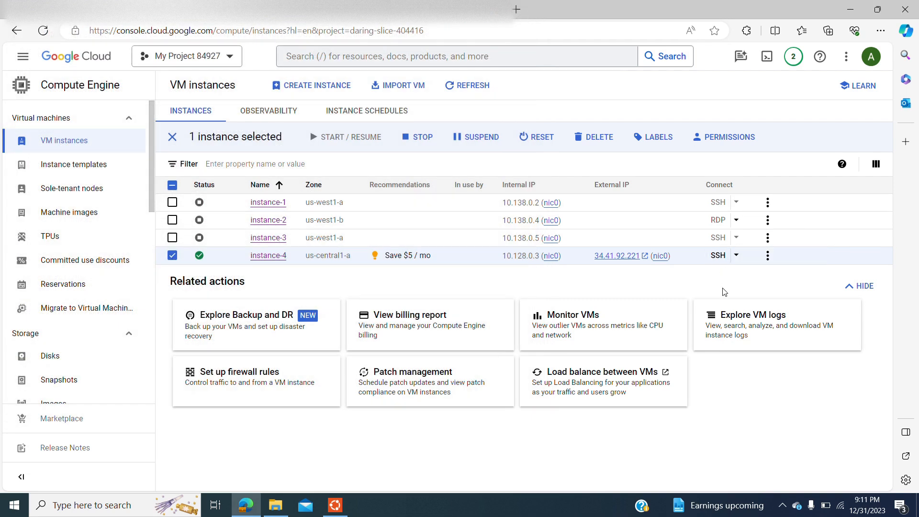
View the gcloud SSH command for instance-4 and close its dialog
{"action": "left_click", "coordinate": [736, 256]}
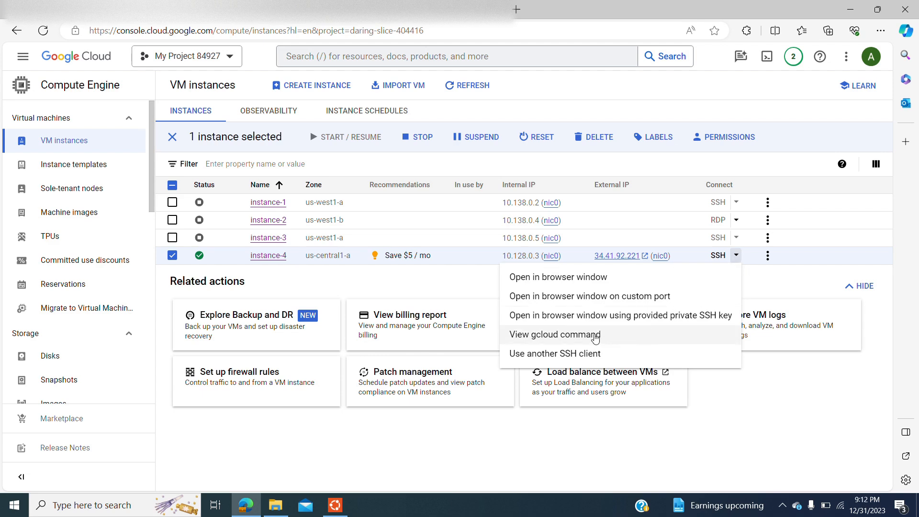
{"action": "left_click", "coordinate": [594, 337]}
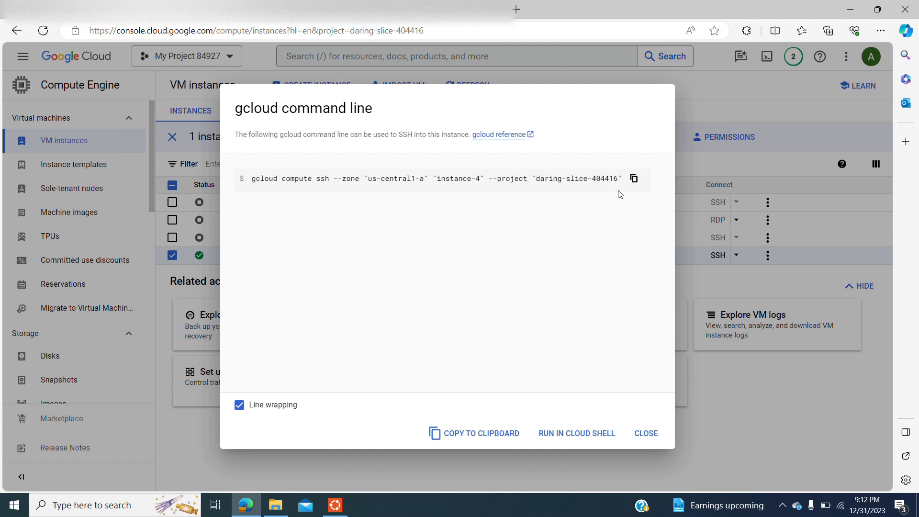
{"action": "left_click", "coordinate": [644, 433]}
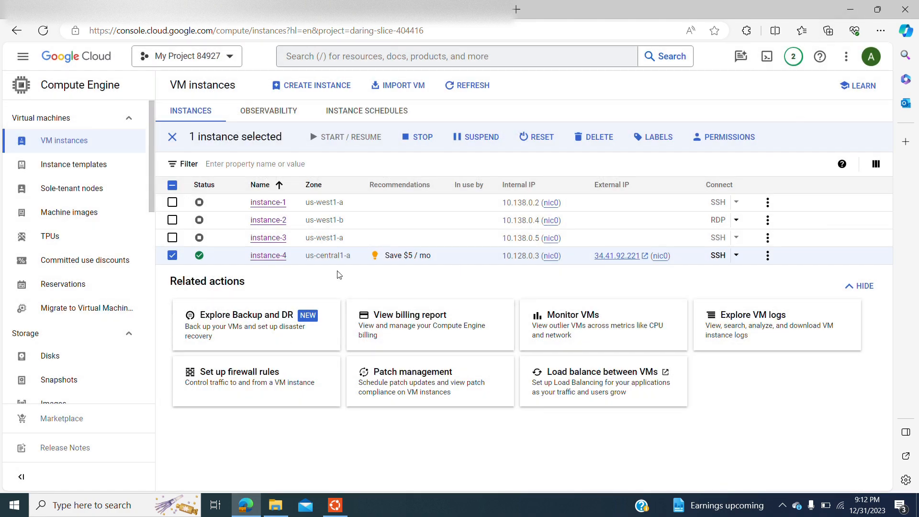
Close the already connected Ubuntu terminal and start a fresh local Ubuntu terminal
{"action": "left_click", "coordinate": [337, 506]}
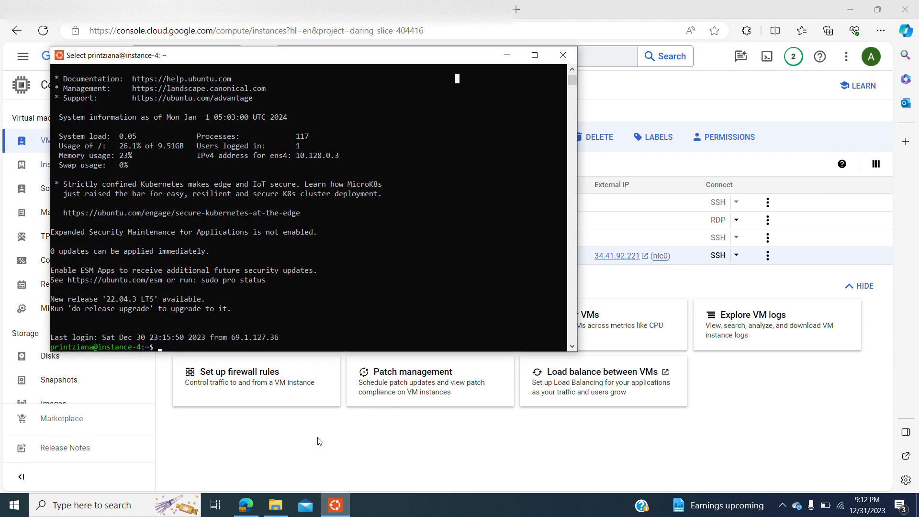
{"action": "left_click", "coordinate": [563, 55]}
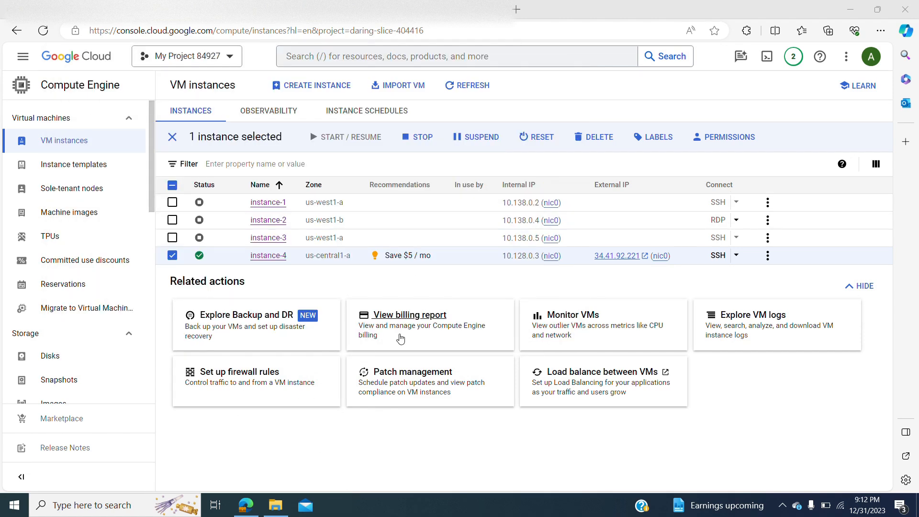
{"action": "left_click", "coordinate": [101, 511]}
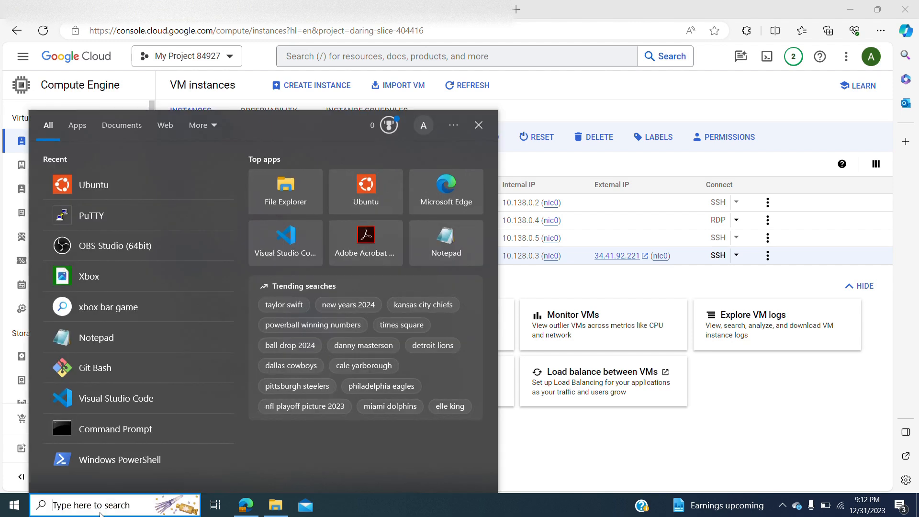
{"action": "type", "text": "ubut"}
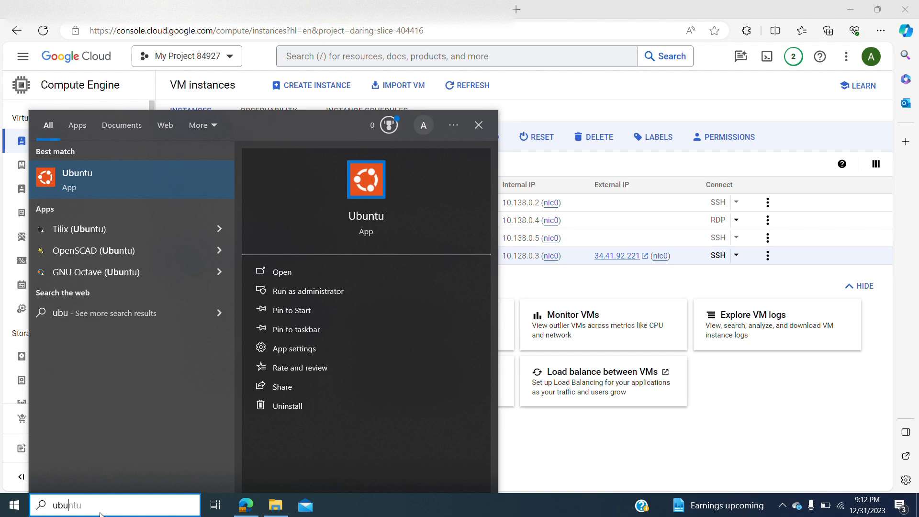
{"action": "left_click", "coordinate": [78, 191]}
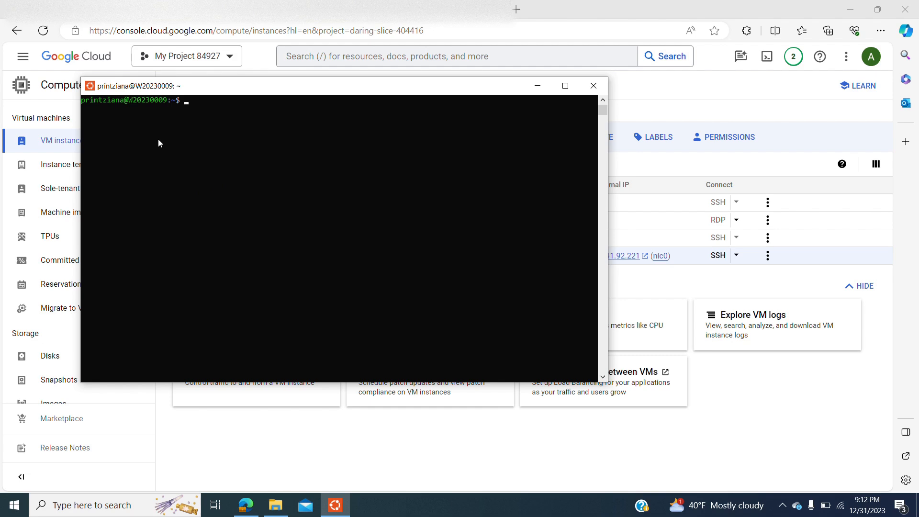
Check the installed Google Cloud SDK in the Ubuntu terminal by running gcloud --version
{"action": "type", "text": "gcloud --version"}
{"action": "key", "text": "Return"}
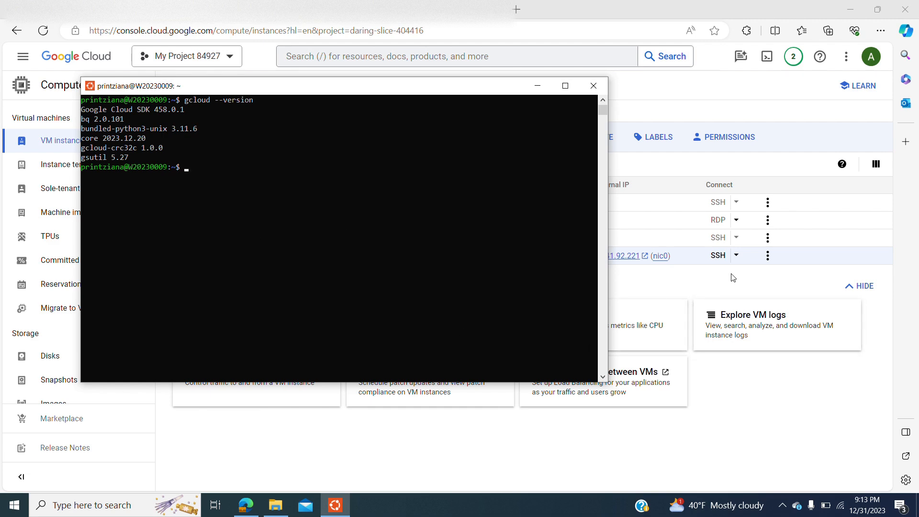
Copy instance-4's gcloud compute ssh command from the Google Cloud console and run it in the Ubuntu terminal
{"action": "left_click", "coordinate": [737, 256]}
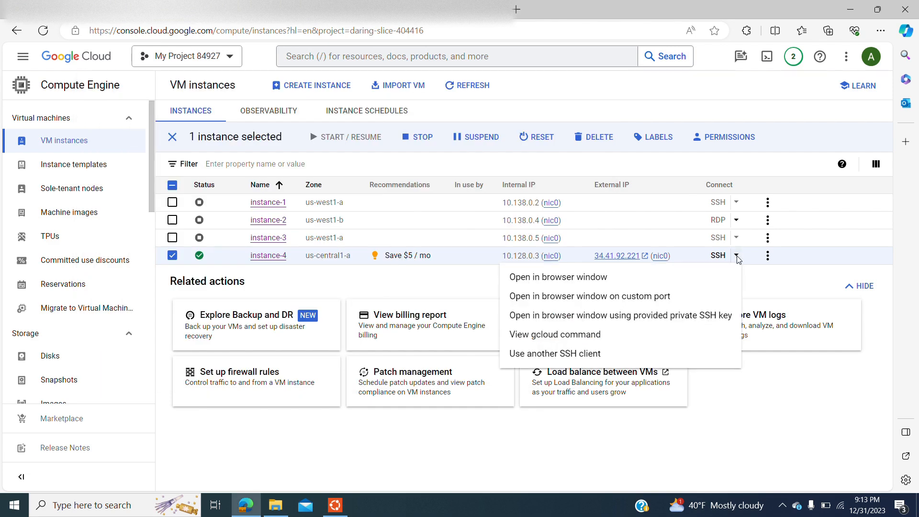
{"action": "left_click", "coordinate": [581, 336]}
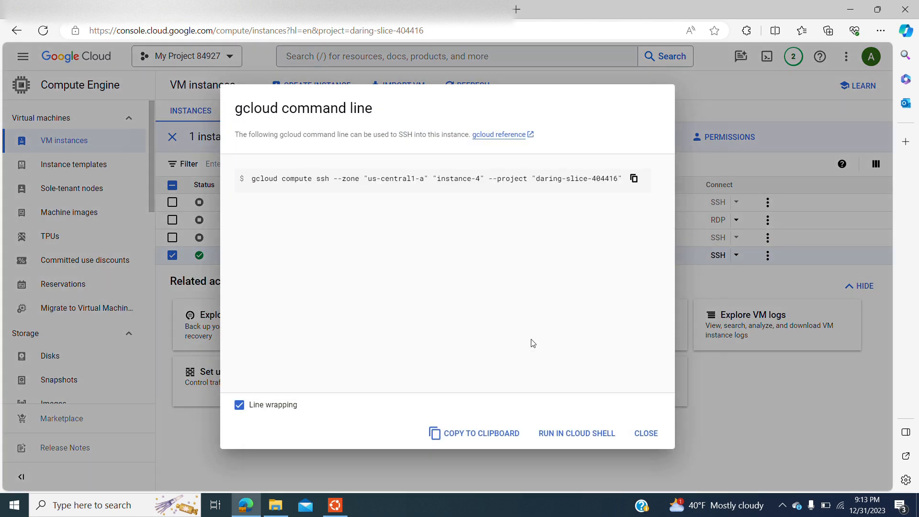
{"action": "left_click", "coordinate": [633, 179]}
{"action": "left_click", "coordinate": [634, 180]}
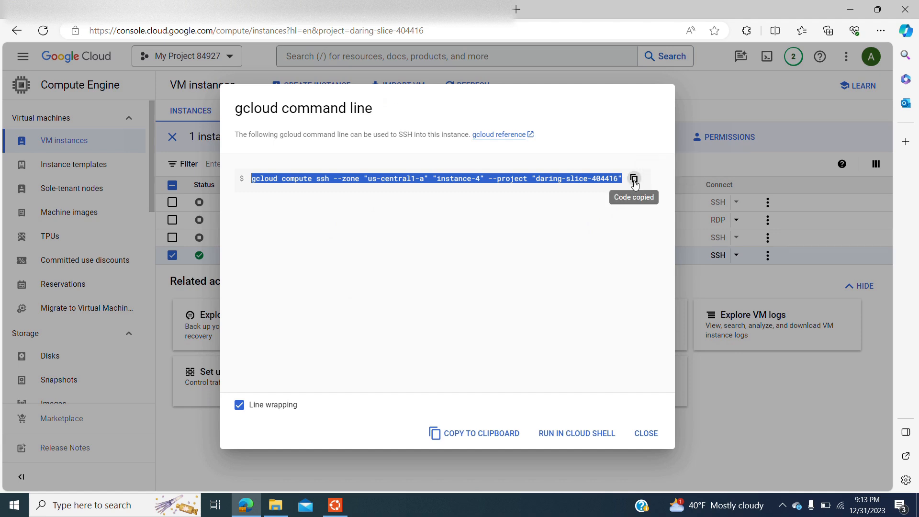
{"action": "left_click", "coordinate": [335, 505]}
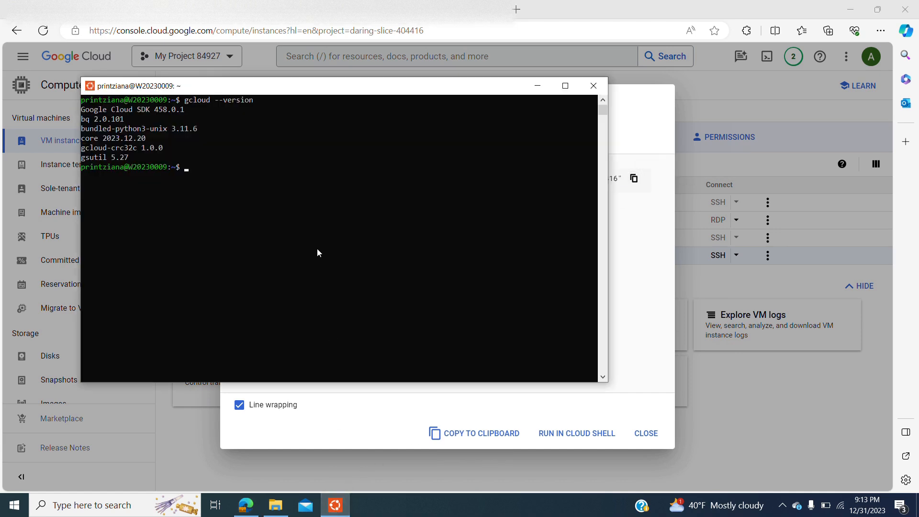
{"action": "right_click", "coordinate": [263, 196]}
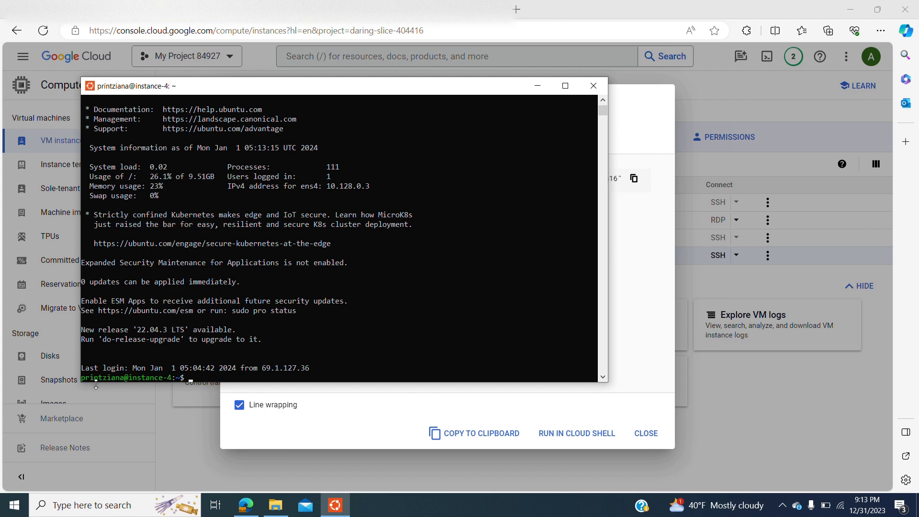
List the home directory on instance-4 with ls, and close the Ubuntu terminal and the gcloud command dialog
{"action": "left_click", "coordinate": [82, 378]}
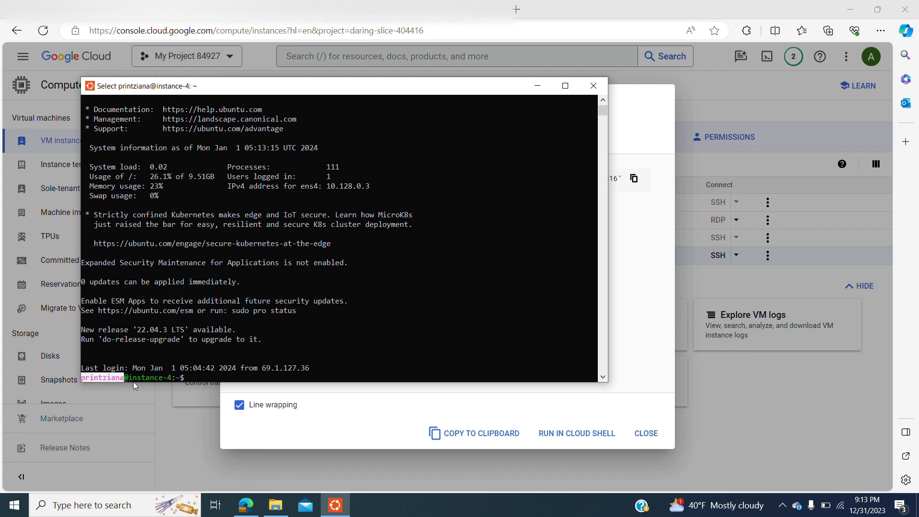
{"action": "left_click_drag", "start_coordinate": [130, 378], "coordinate": [172, 378]}
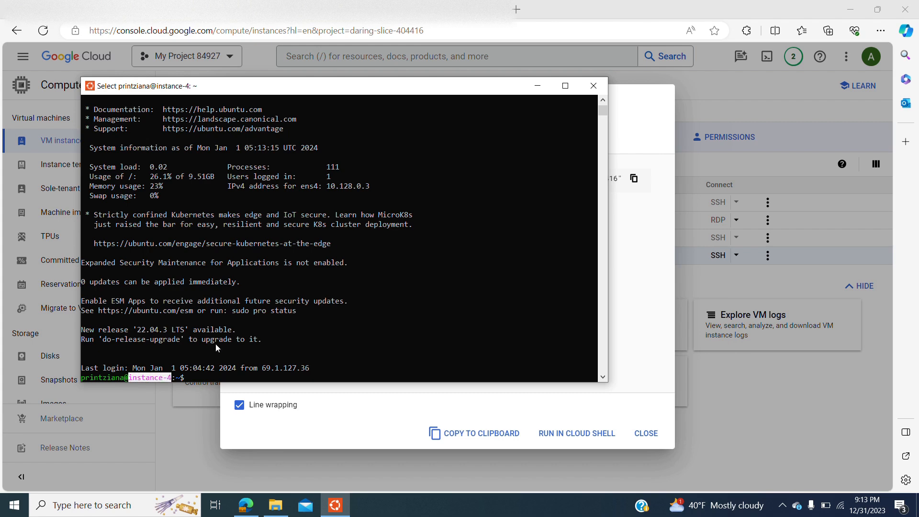
{"action": "left_click", "coordinate": [205, 375]}
{"action": "type", "text": "ls"}
{"action": "key", "text": "Return"}
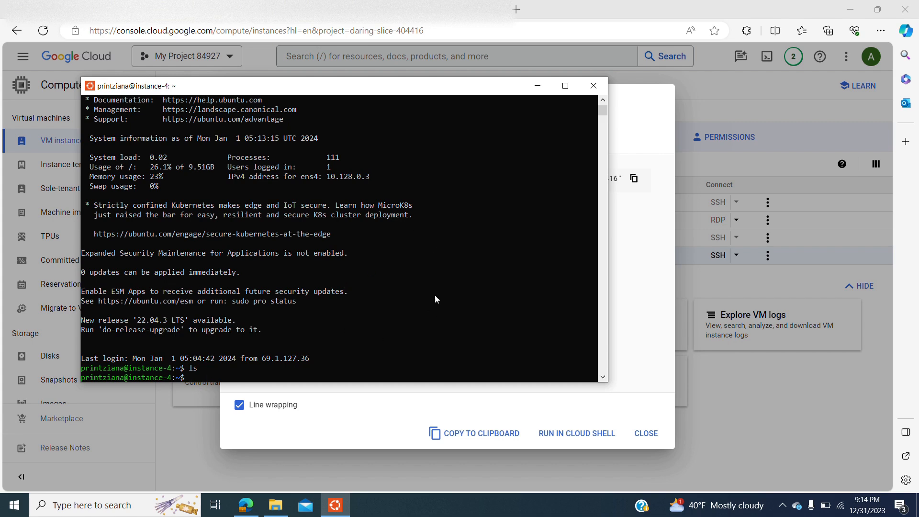
{"action": "left_click", "coordinate": [593, 85]}
{"action": "left_click", "coordinate": [656, 435]}
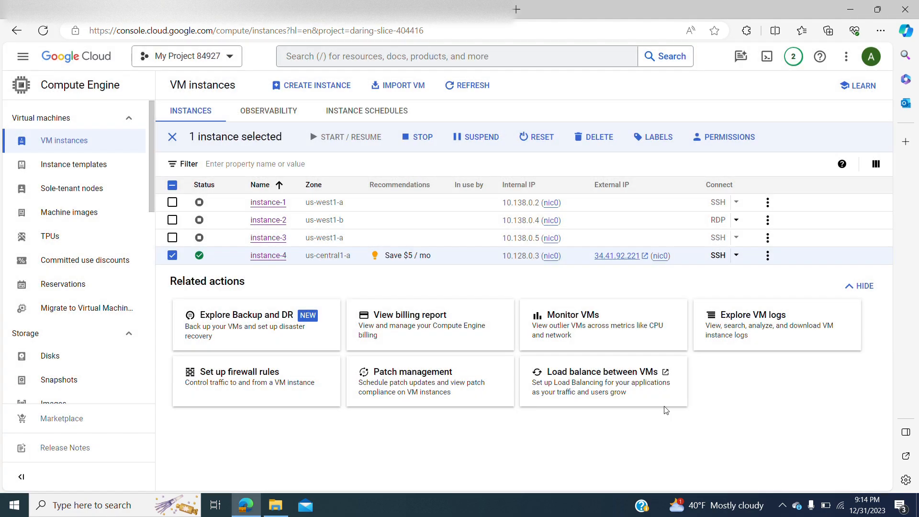
Minimize the browser and launch the Google Cloud SDK Shell from the desktop
{"action": "left_click", "coordinate": [846, 11]}
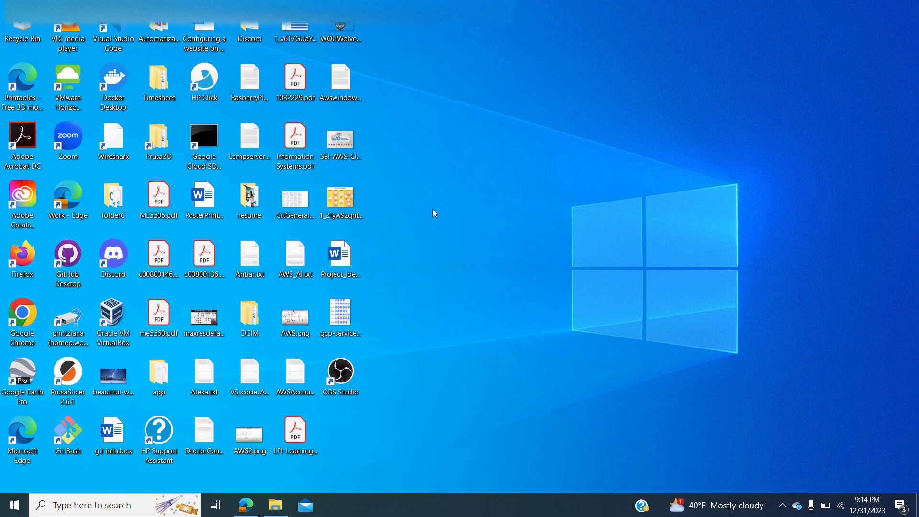
{"action": "double_click", "coordinate": [203, 153]}
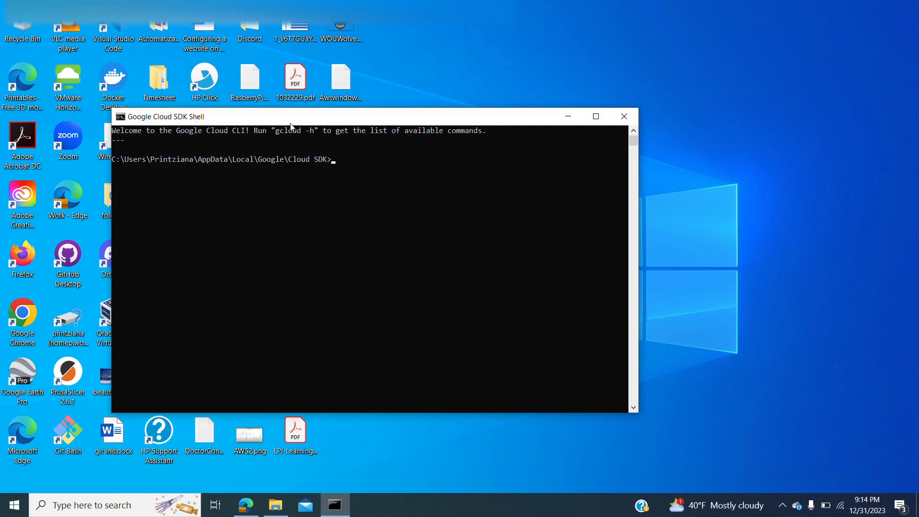
{"action": "left_click_drag", "start_coordinate": [290, 125], "coordinate": [251, 130]}
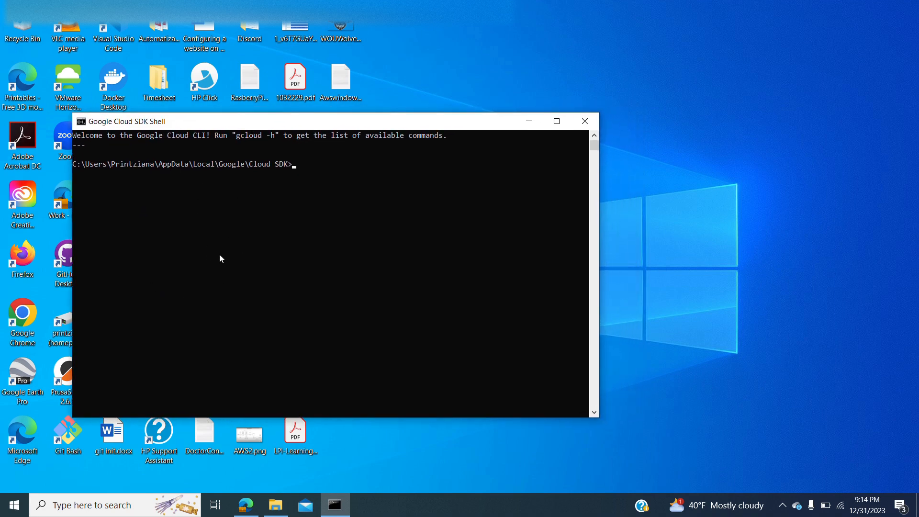
Return to the VM instances page in the browser and copy the gcloud SSH command for instance-4
{"action": "left_click", "coordinate": [245, 505]}
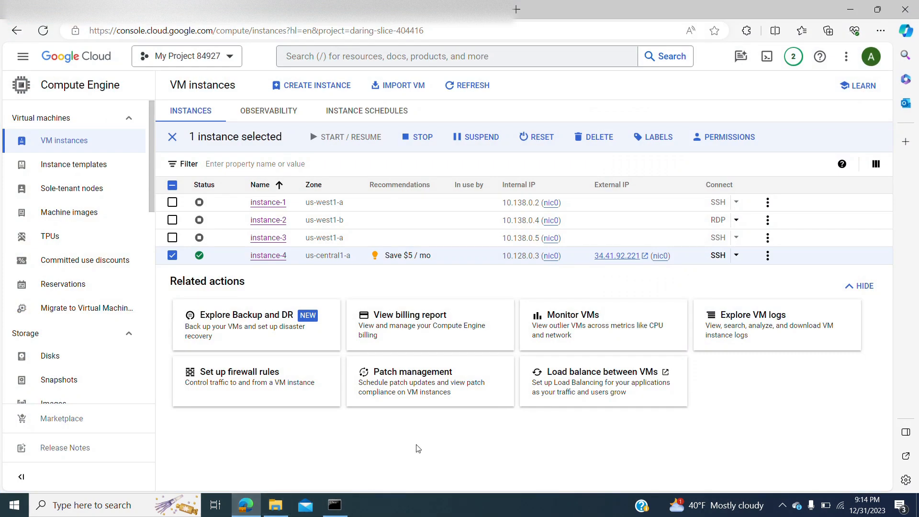
{"action": "left_click", "coordinate": [737, 257]}
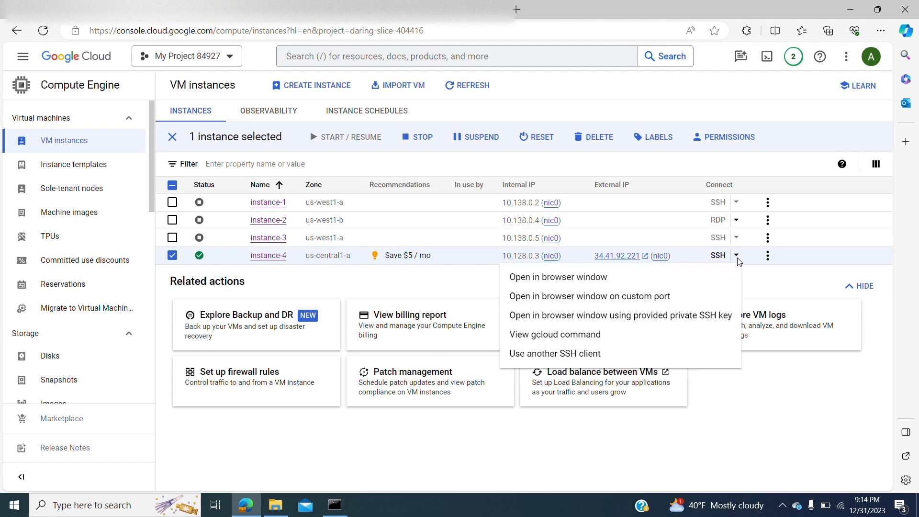
{"action": "left_click", "coordinate": [736, 257]}
{"action": "left_click", "coordinate": [736, 257]}
{"action": "left_click", "coordinate": [622, 334]}
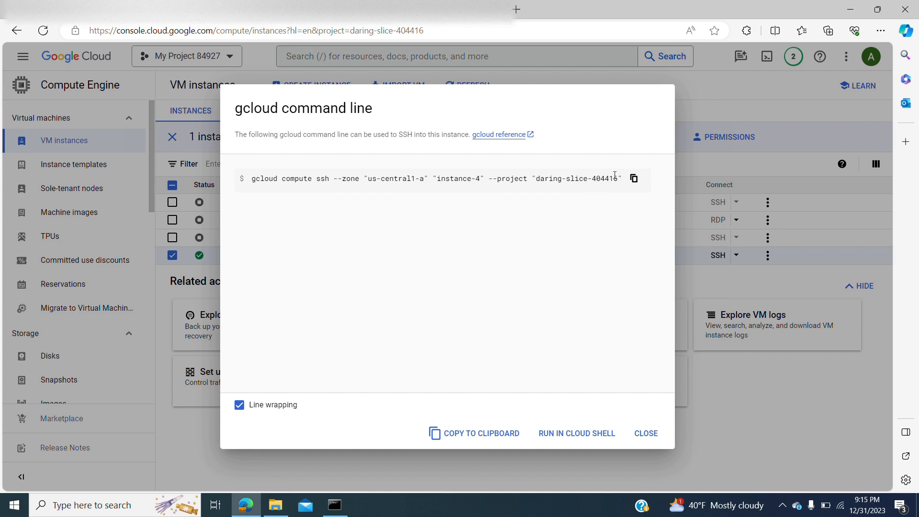
{"action": "left_click", "coordinate": [634, 180]}
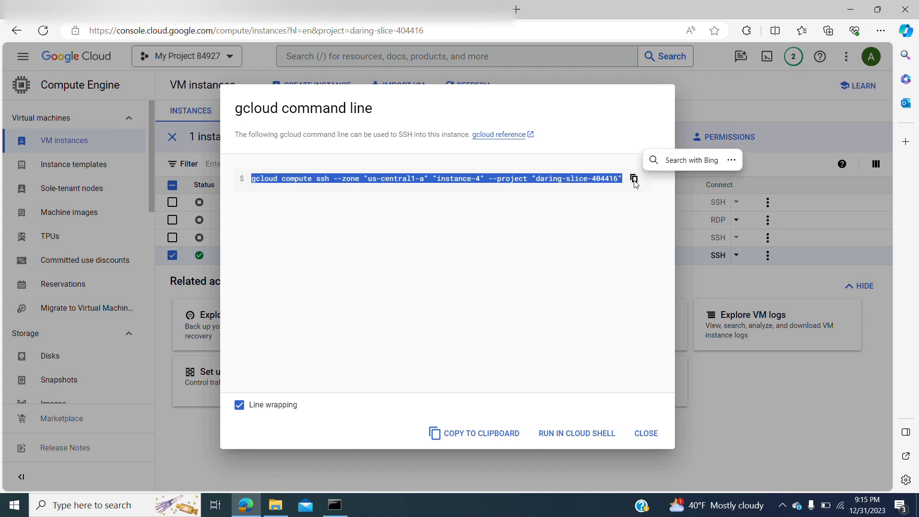
{"action": "left_click", "coordinate": [634, 180]}
{"action": "left_click", "coordinate": [590, 245]}
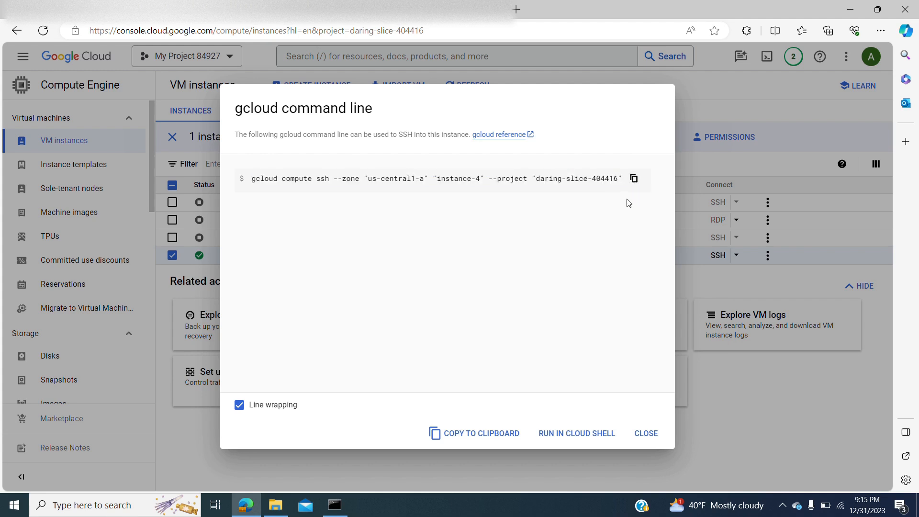
{"action": "left_click", "coordinate": [634, 181]}
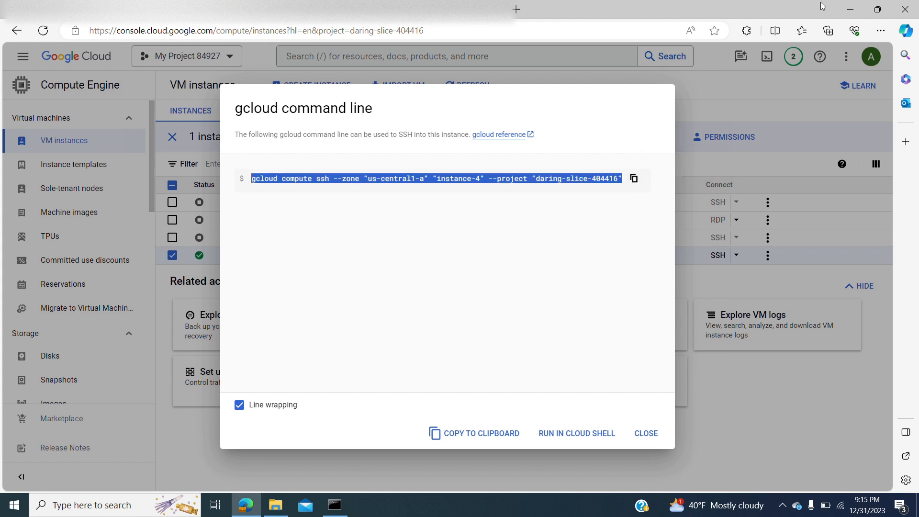
Run the copied gcloud compute ssh command for instance-4 in zone us-central1-a in the Google Cloud SDK Shell
{"action": "left_click", "coordinate": [844, 11]}
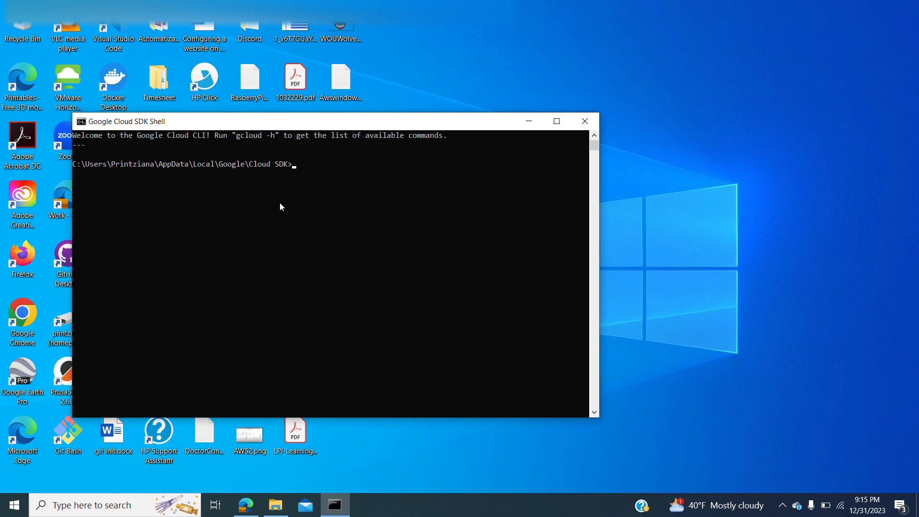
{"action": "key", "text": "ctrl+v"}
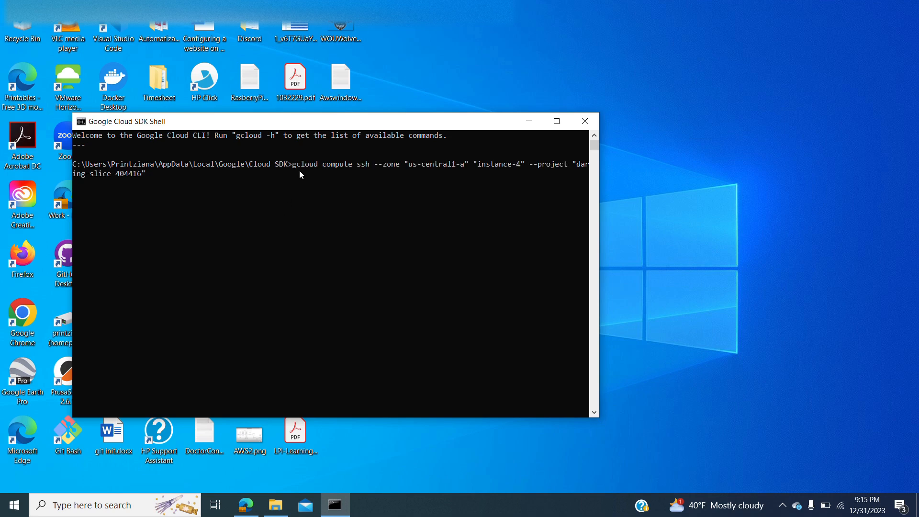
{"action": "key", "text": "Return"}
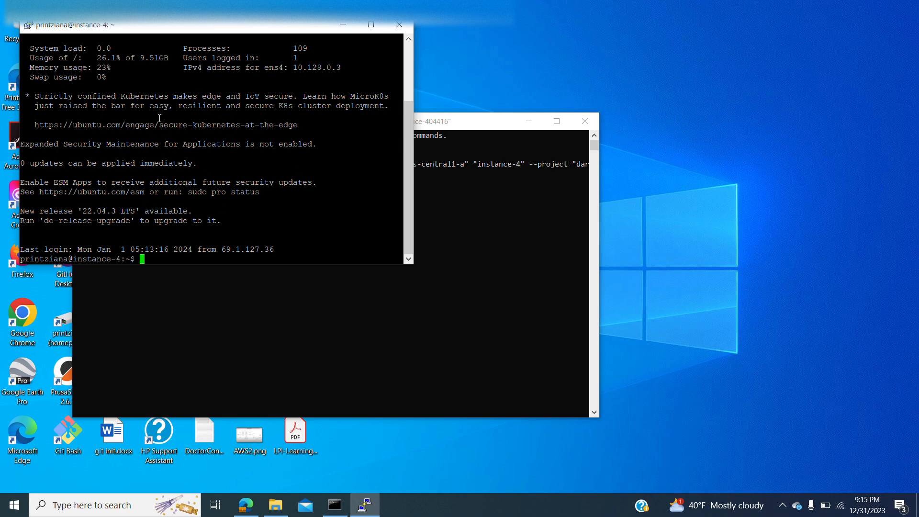
List the home directory on instance-4 with ls, and close the PuTTY session and the Google Cloud SDK Shell
{"action": "type", "text": "ls"}
{"action": "key", "text": "Return"}
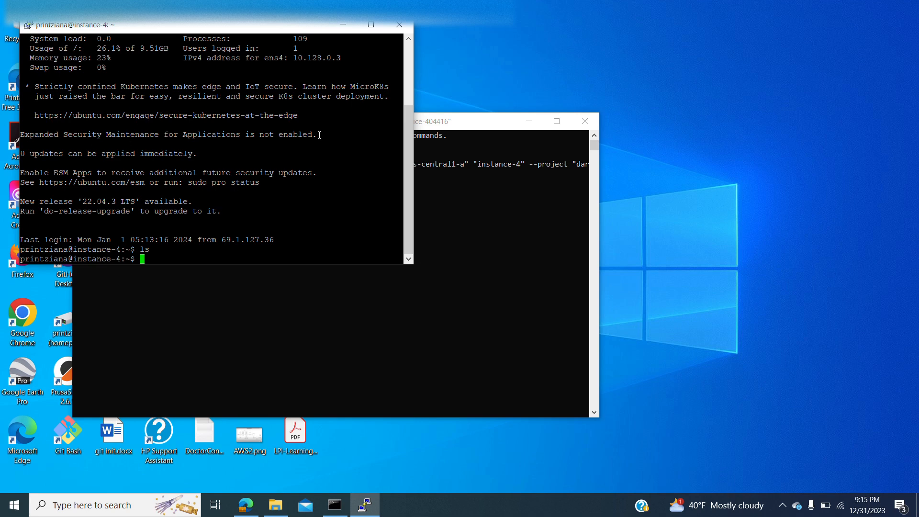
{"action": "left_click", "coordinate": [398, 24]}
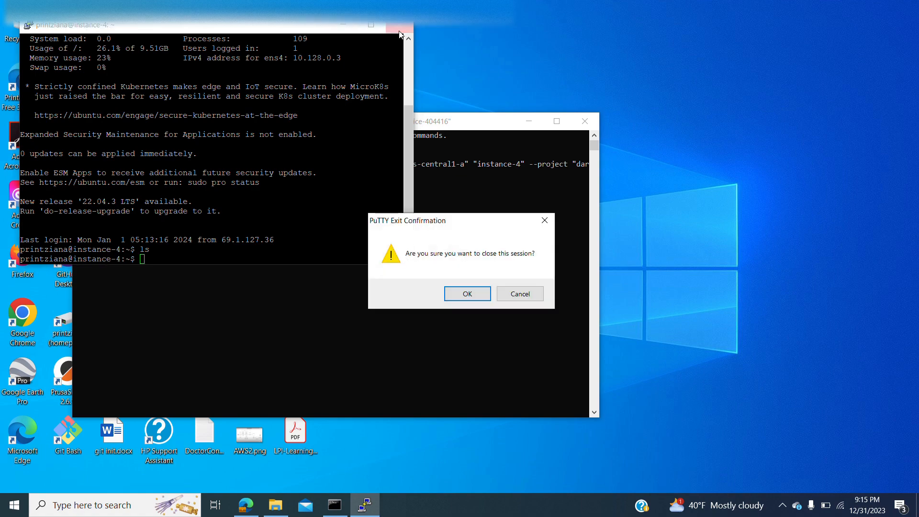
{"action": "left_click", "coordinate": [455, 295]}
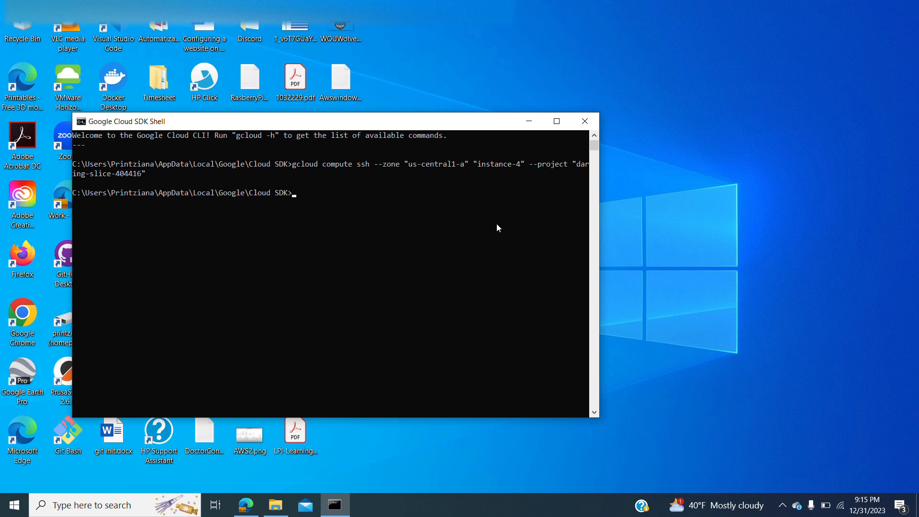
{"action": "left_click", "coordinate": [588, 126]}
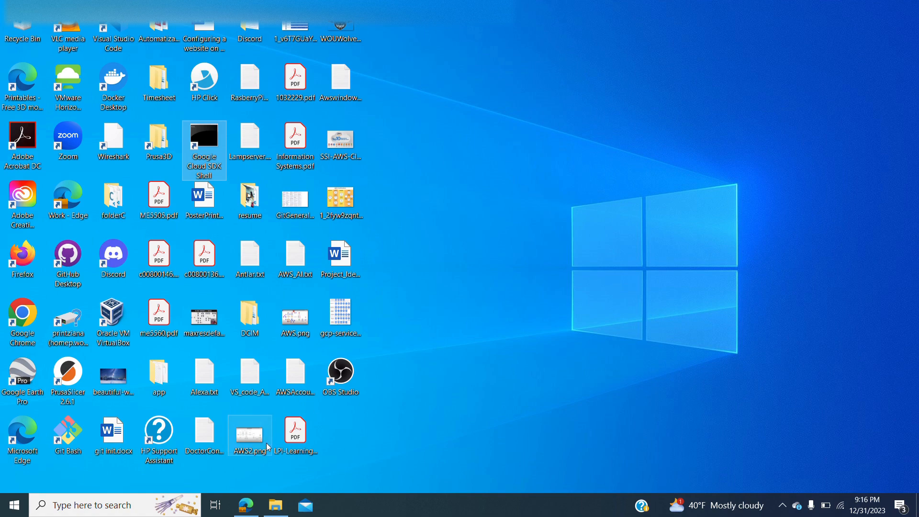
Switch back to the browser showing the gcloud command line dialog on the VM instances page
{"action": "left_click", "coordinate": [245, 505]}
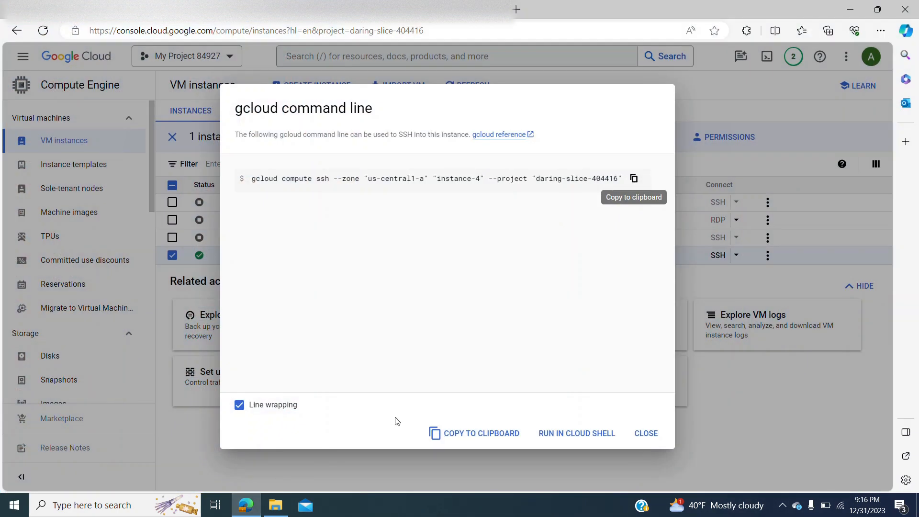
{"action": "key", "text": "ctrl+s"}
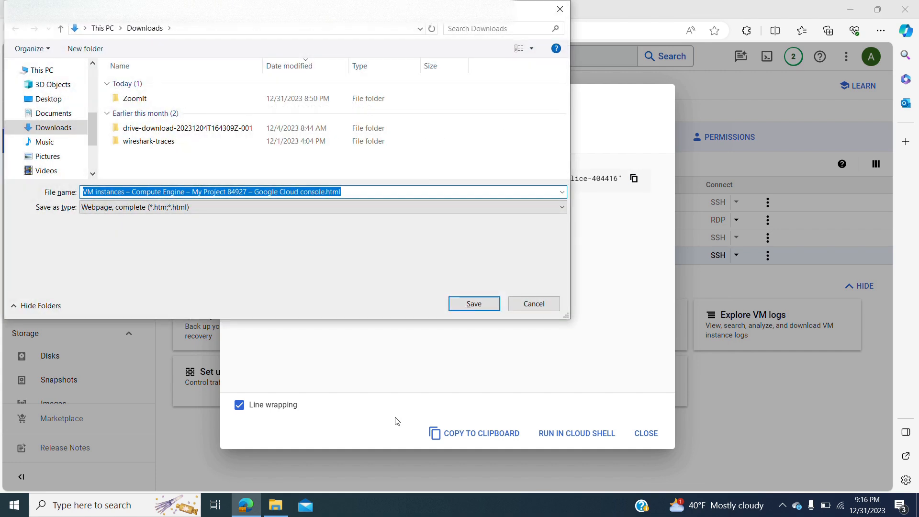
{"action": "left_click", "coordinate": [531, 304]}
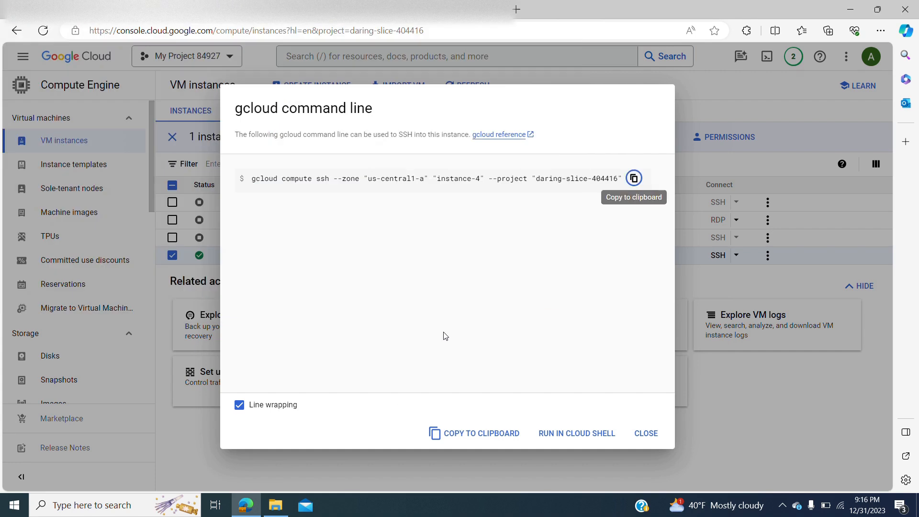